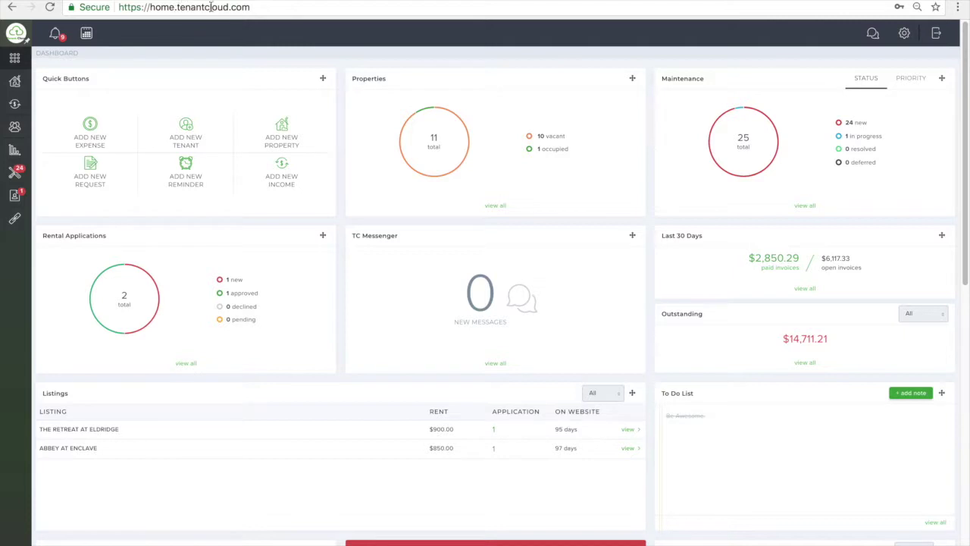
- Open the Maintenance Requests board showing New, In Progress and Resolved work orders
mouse_move(15, 83)
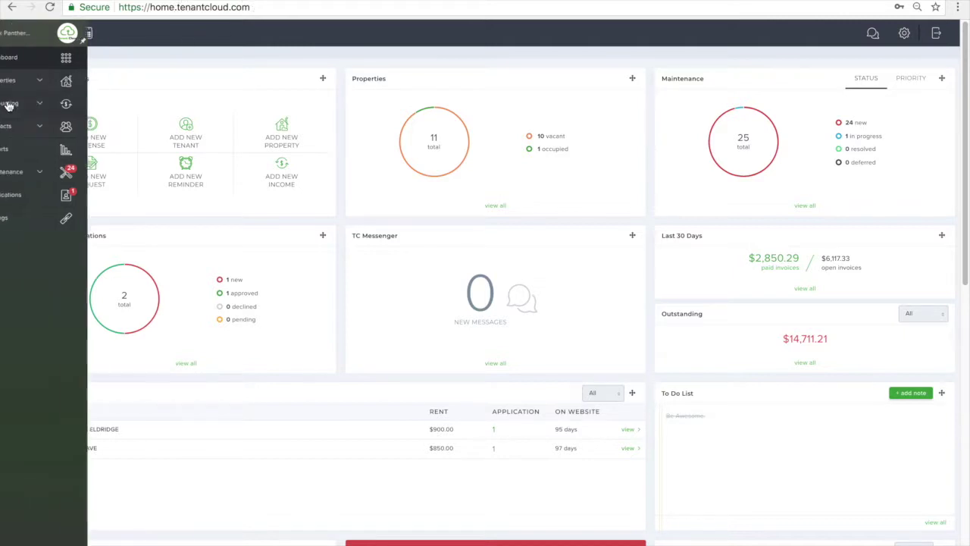
left_click(53, 174)
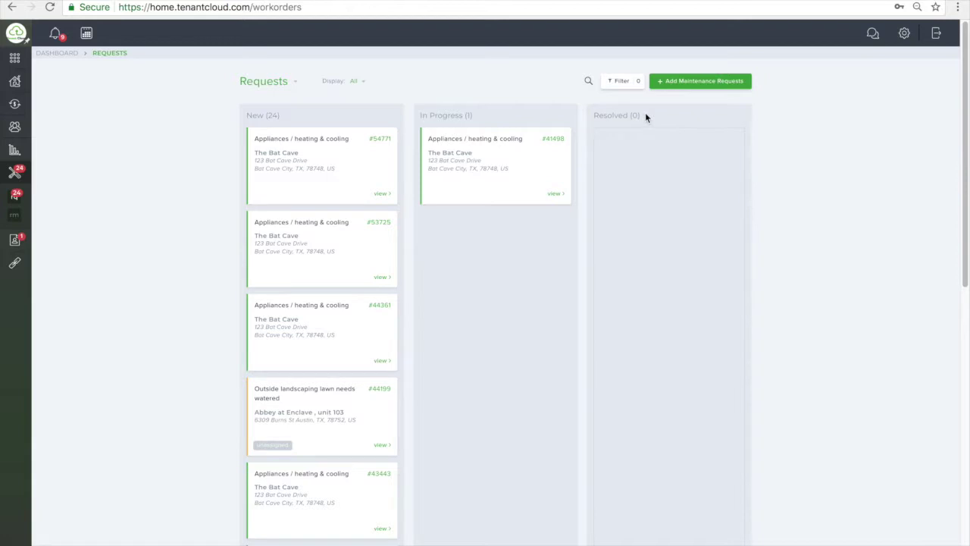
- Start a High-priority request for Abbey at Enclave unit 102 with its first tenant
left_click(704, 80)
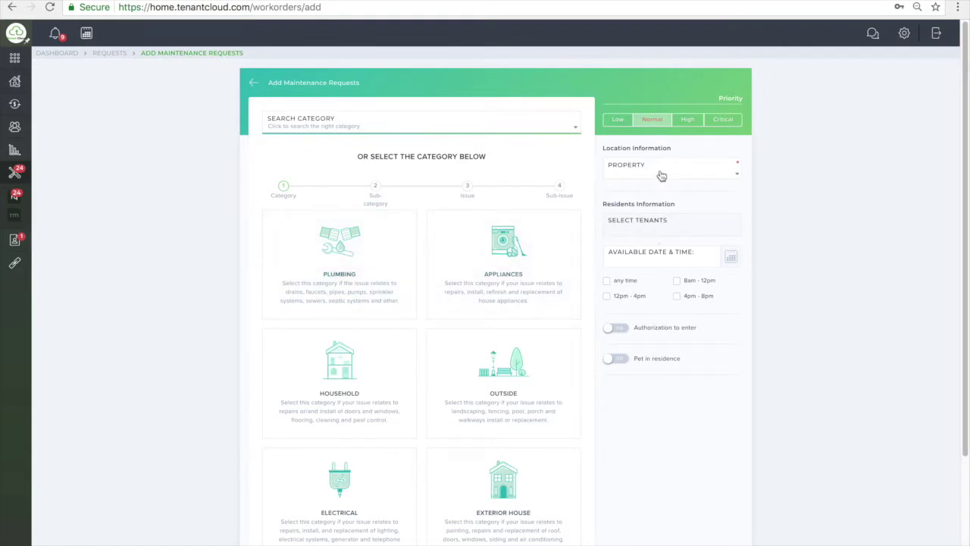
left_click(688, 122)
left_click(663, 172)
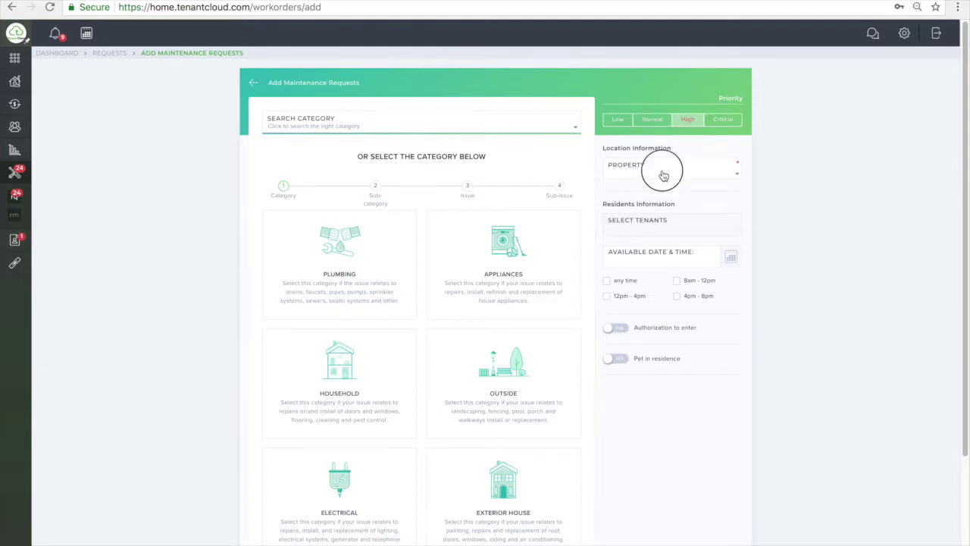
left_click(666, 204)
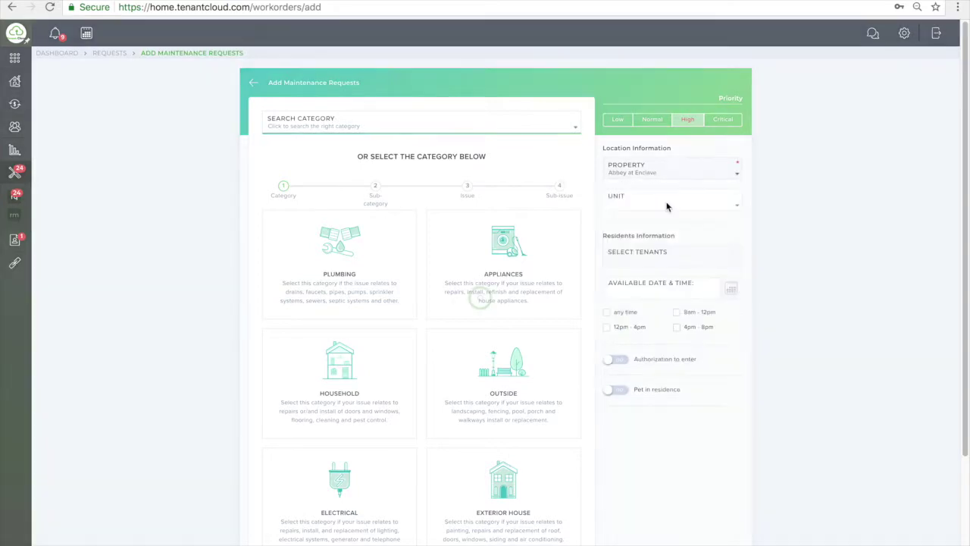
left_click(667, 210)
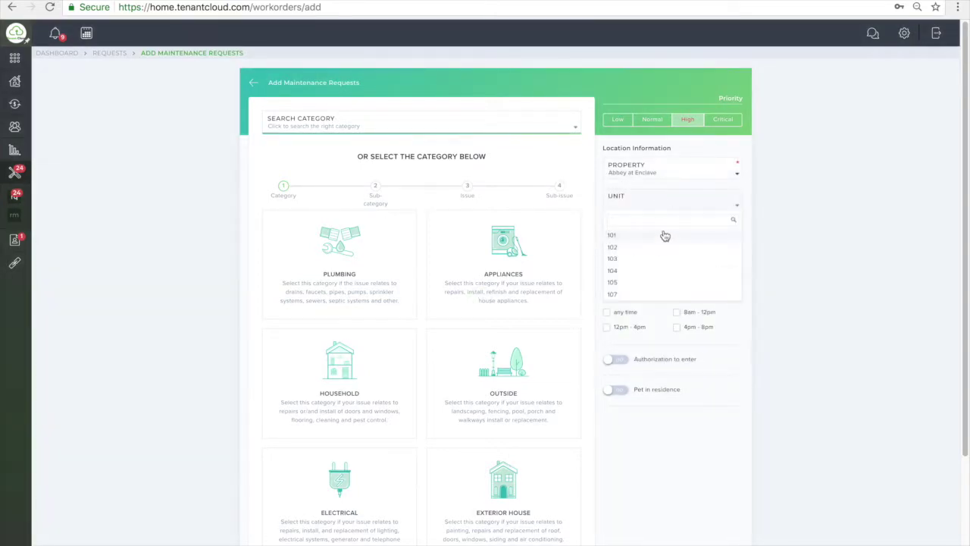
left_click(665, 235)
left_click(657, 210)
left_click(657, 249)
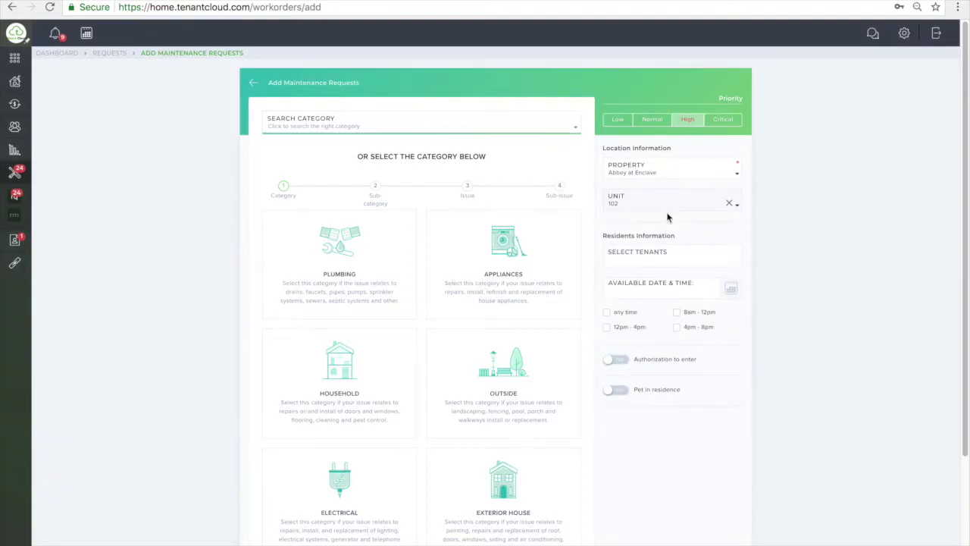
left_click(670, 258)
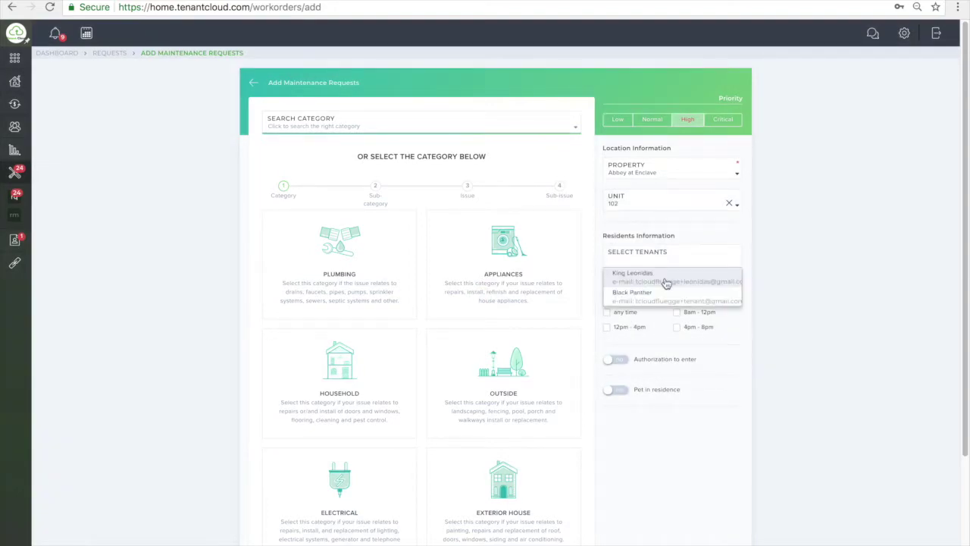
left_click(666, 277)
scroll(665, 279, "down", 1)
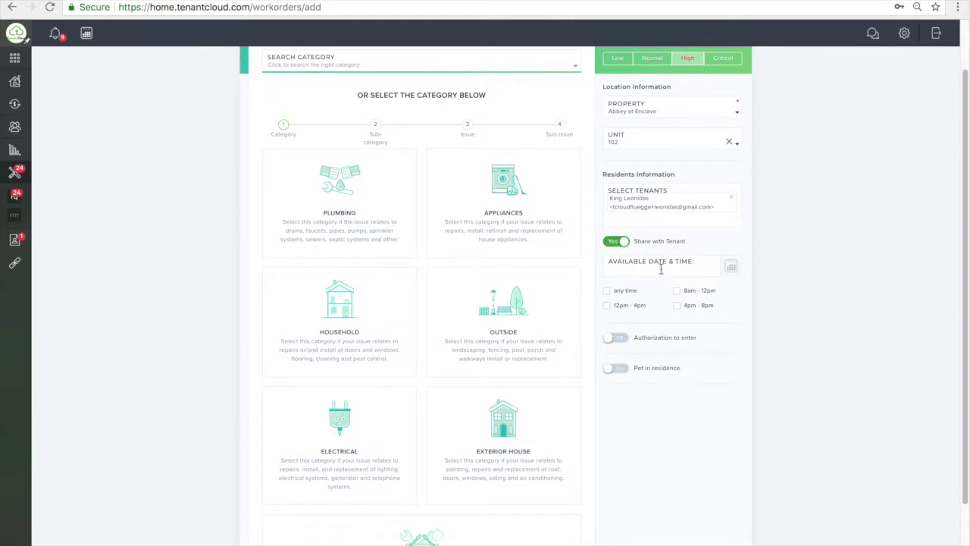
- Set availability to 08/06/2018 any time, authorize entry with alarm code, and note a secured dog
left_click(660, 265)
left_click(634, 324)
left_click(608, 292)
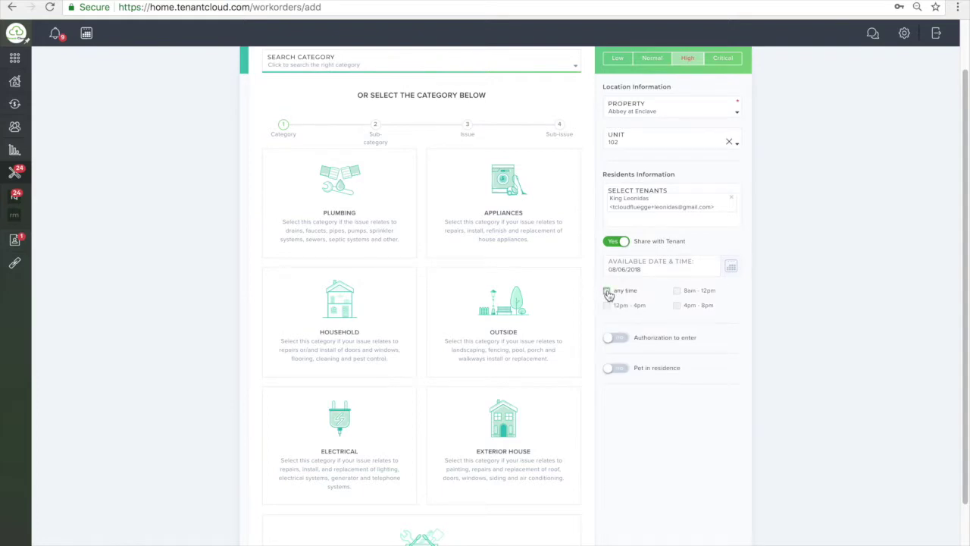
left_click(616, 337)
left_click(606, 355)
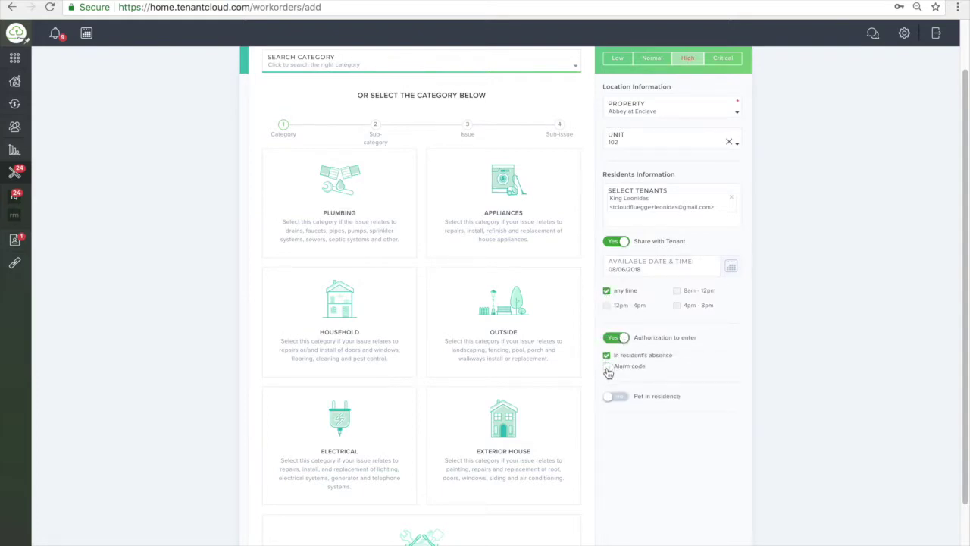
left_click(606, 366)
left_click(615, 396)
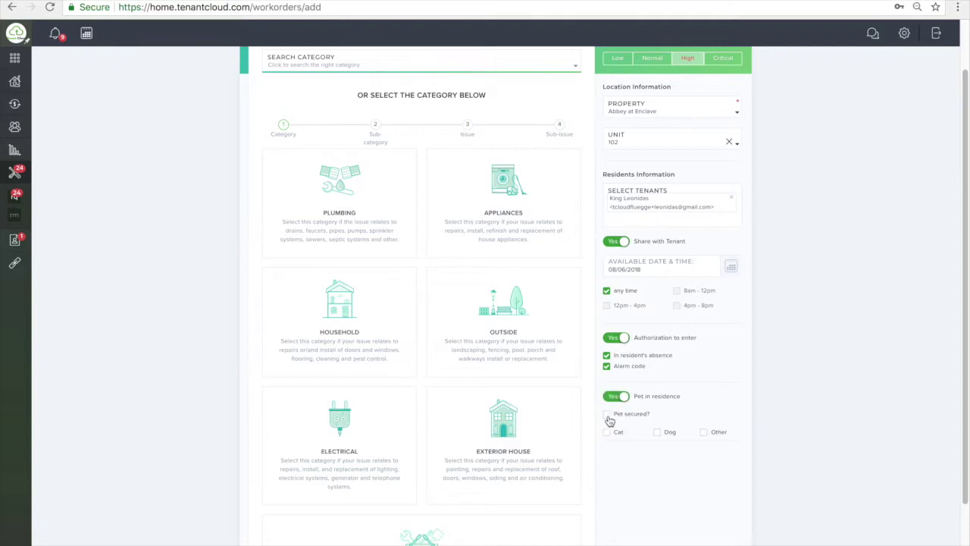
left_click(606, 413)
left_click(657, 433)
scroll(200, 279, "up", 1)
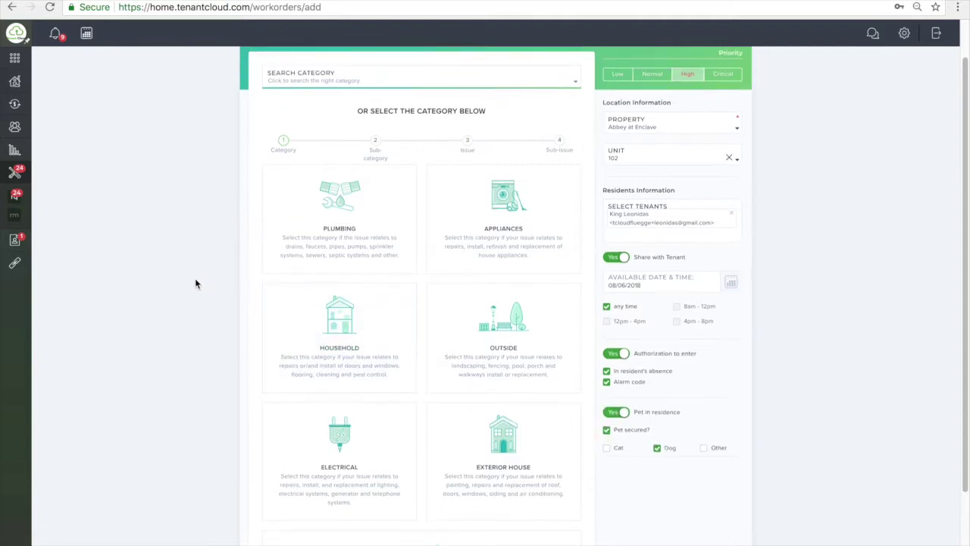
scroll(196, 284, "up", 2)
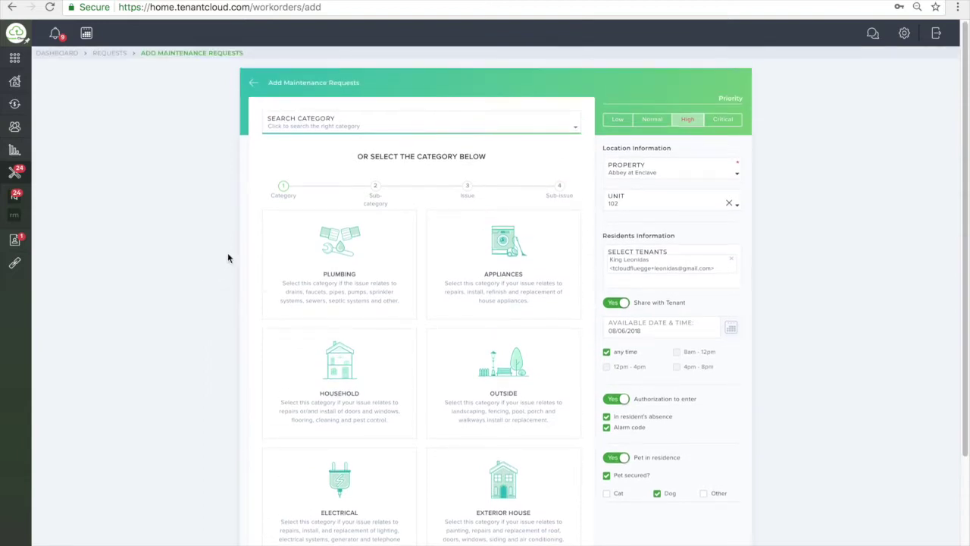
- Categorize the request as Plumbing › Toilet › Tank › Cracked
left_click(375, 250)
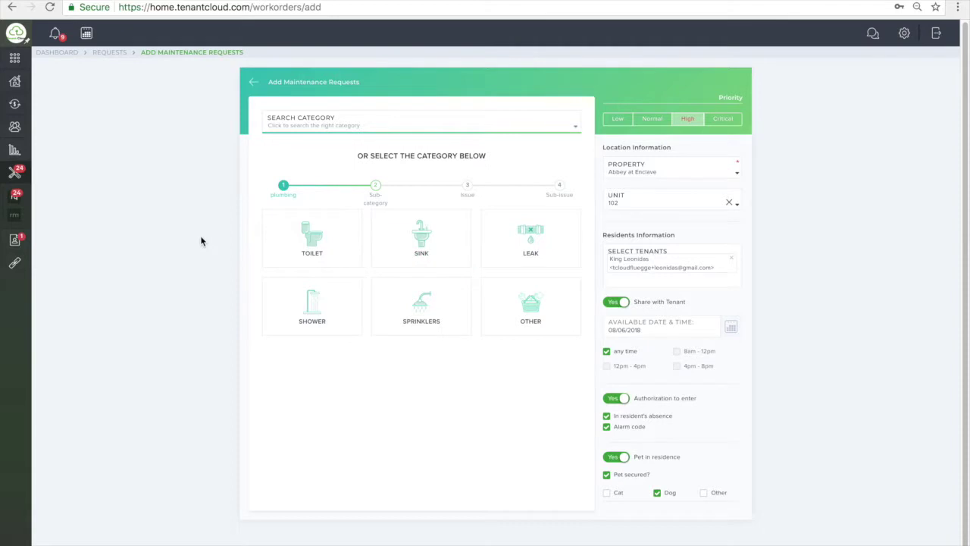
left_click(276, 238)
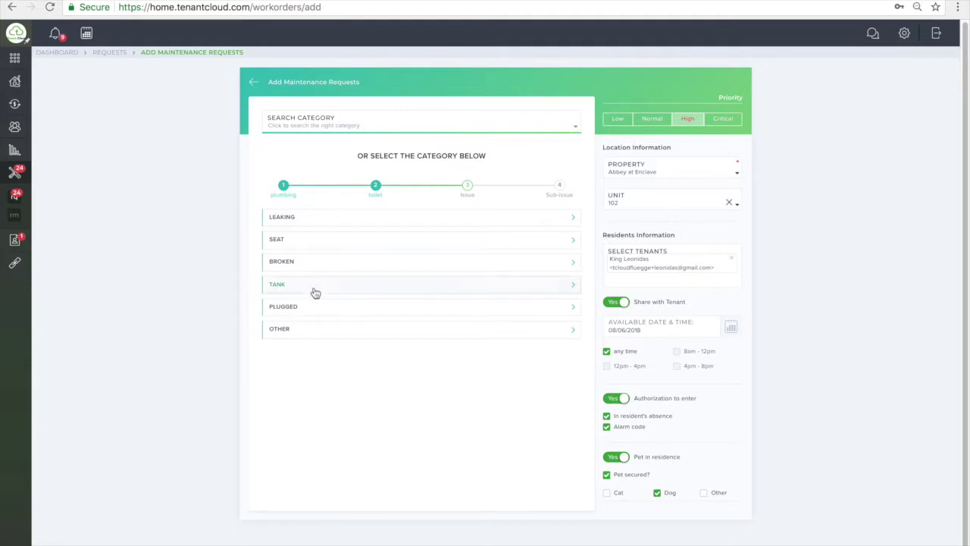
left_click(412, 286)
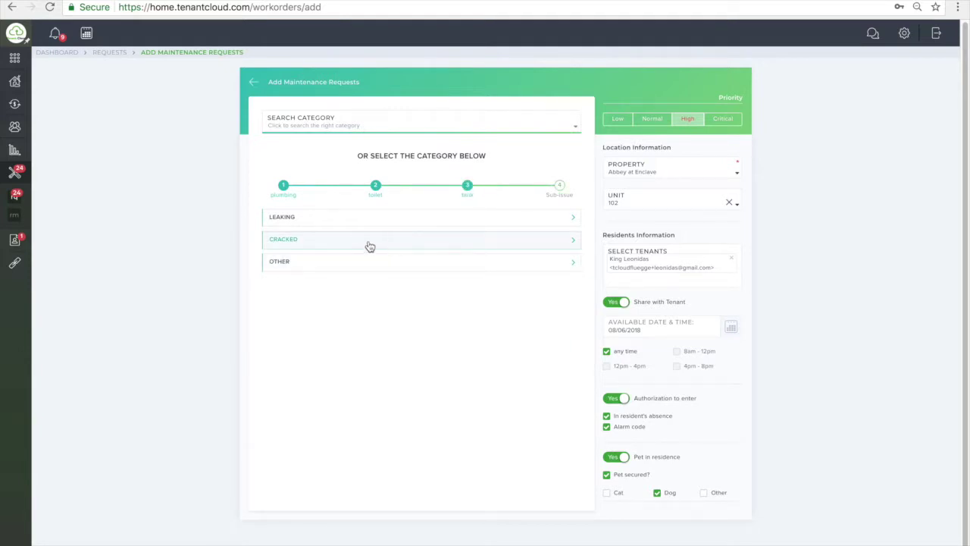
left_click(332, 243)
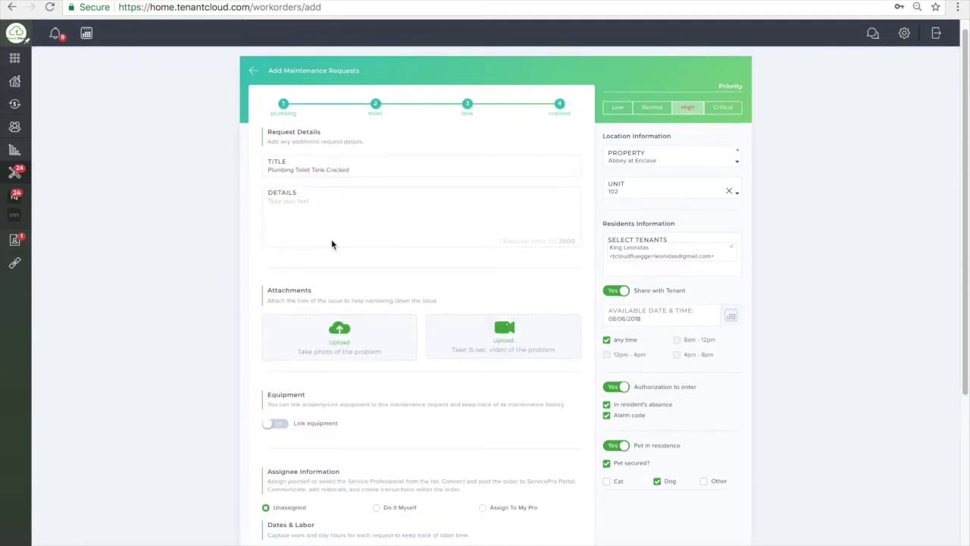
- Enter the details 'The toilet is leaking, Water is all over teh floor.'
left_click(422, 199)
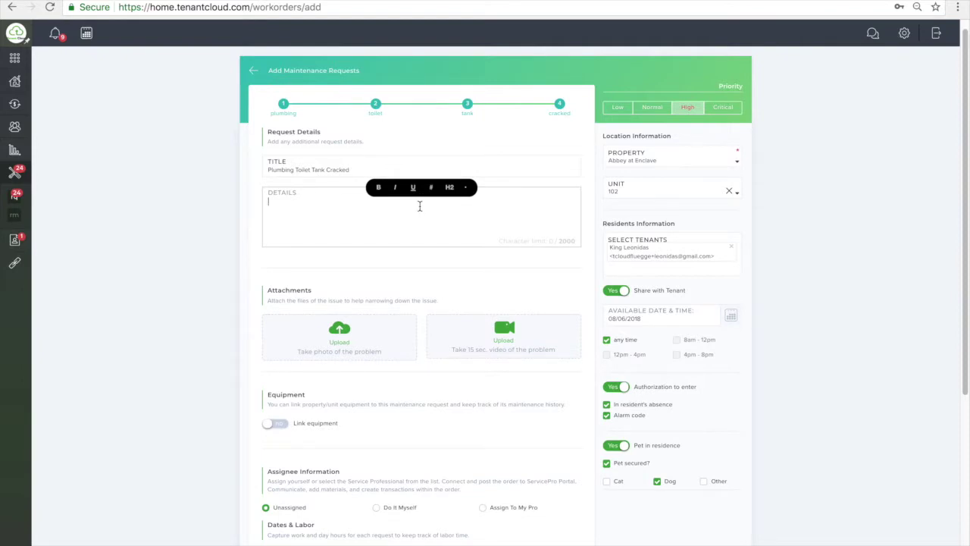
type("The toi")
type("let is leak")
type("ing, Wate")
type("r is all over teh")
type(" flo")
type("or.")
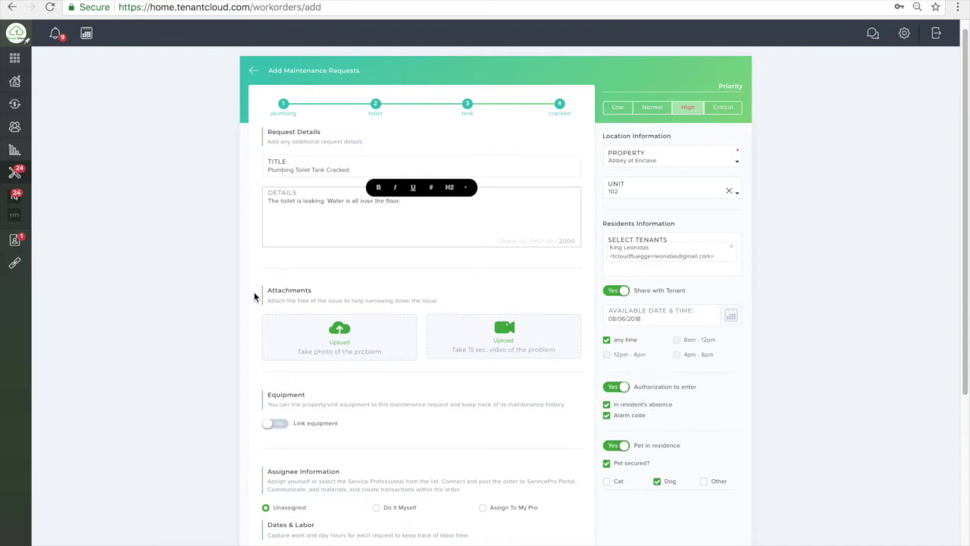
scroll(250, 298, "down", 3)
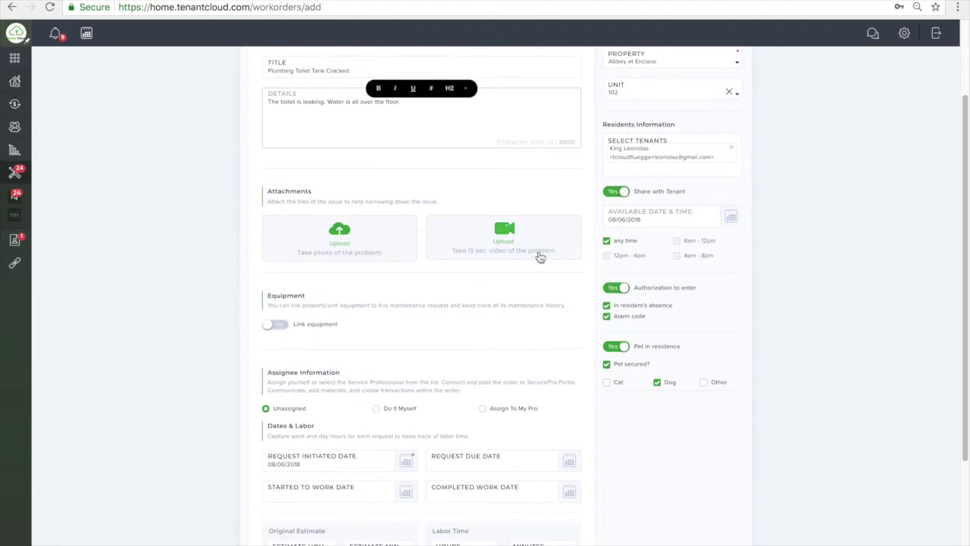
scroll(539, 258, "down", 2)
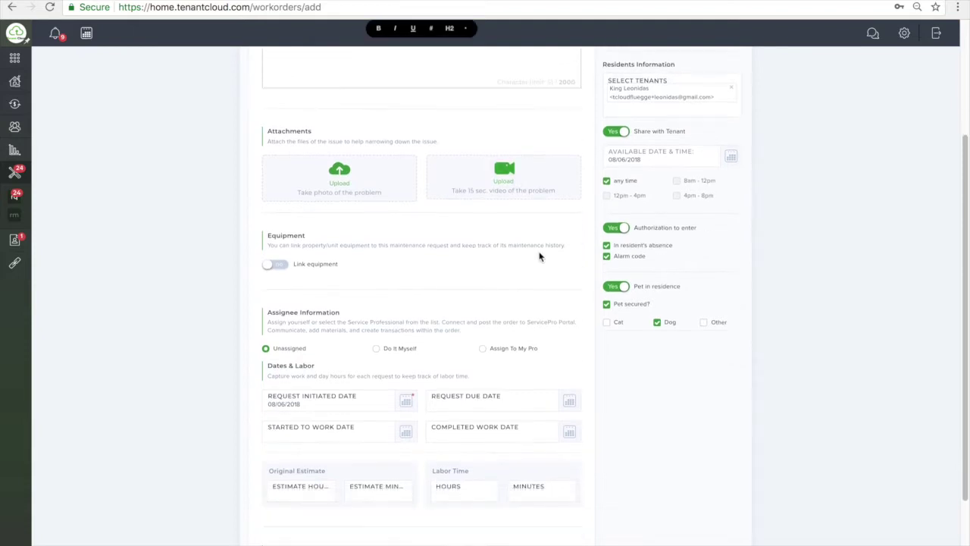
- Browse the equipment list, then leave the request with no linked equipment
left_click(285, 269)
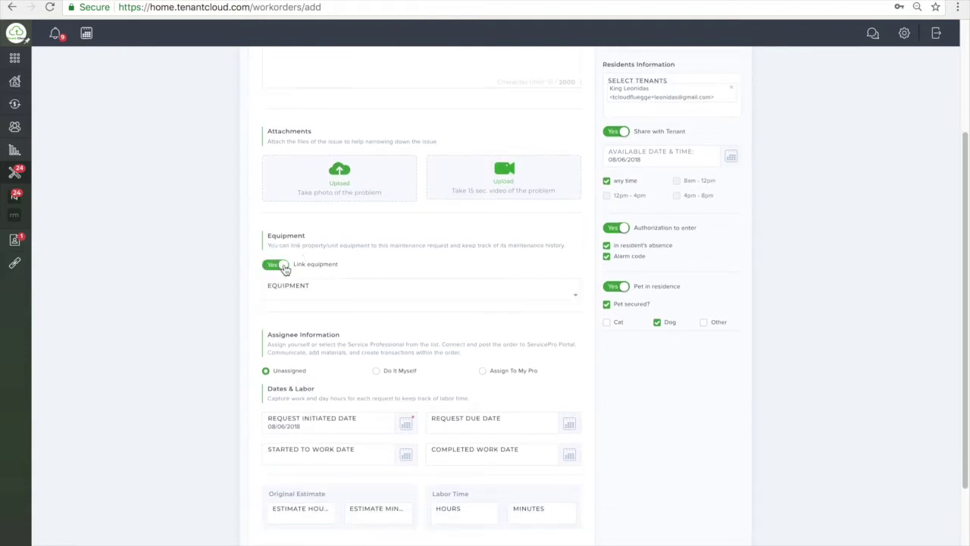
left_click(427, 298)
scroll(413, 350, "down", 3)
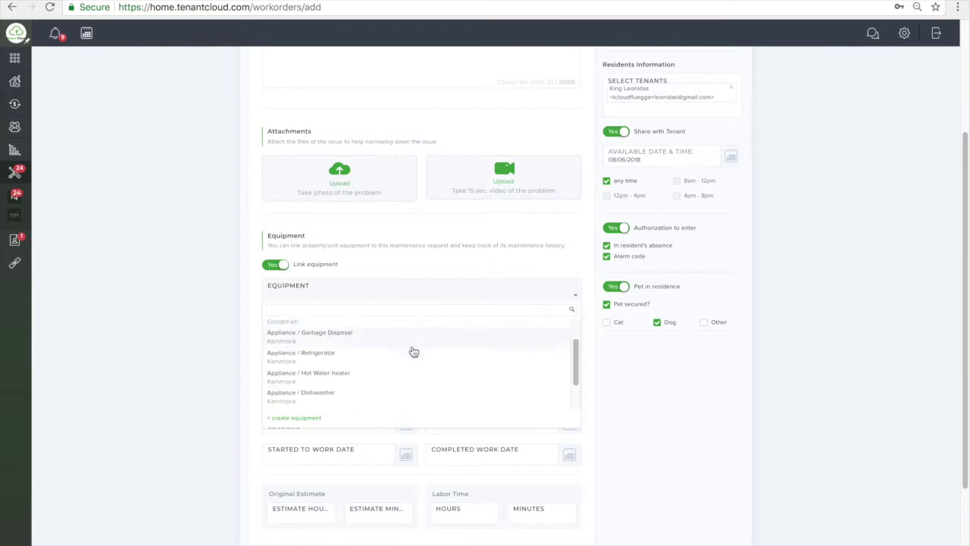
scroll(385, 349, "up", 1)
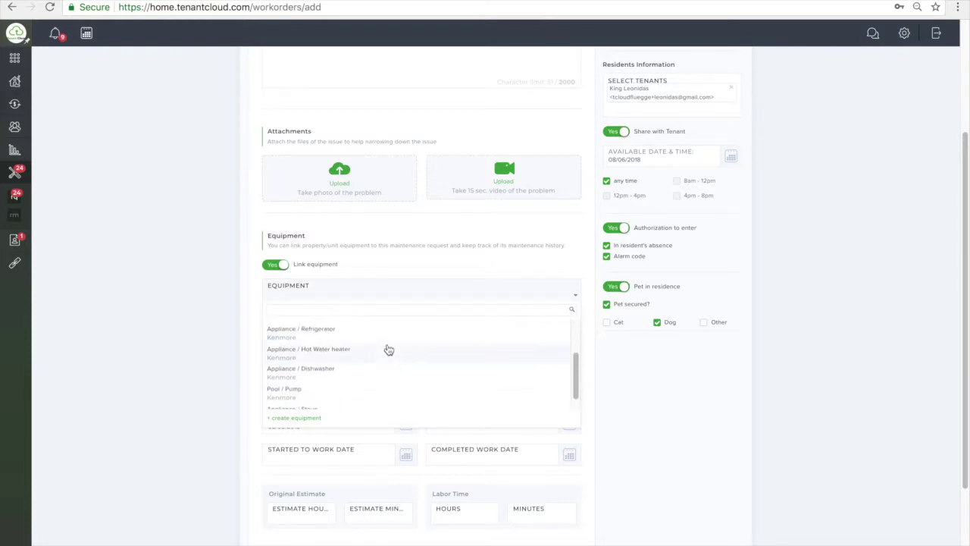
scroll(386, 353, "down", 1)
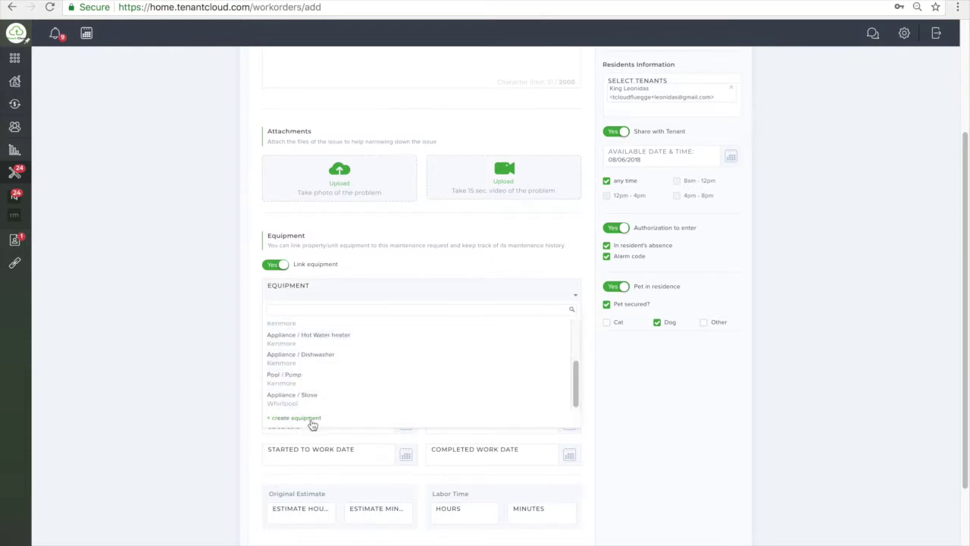
left_click(276, 264)
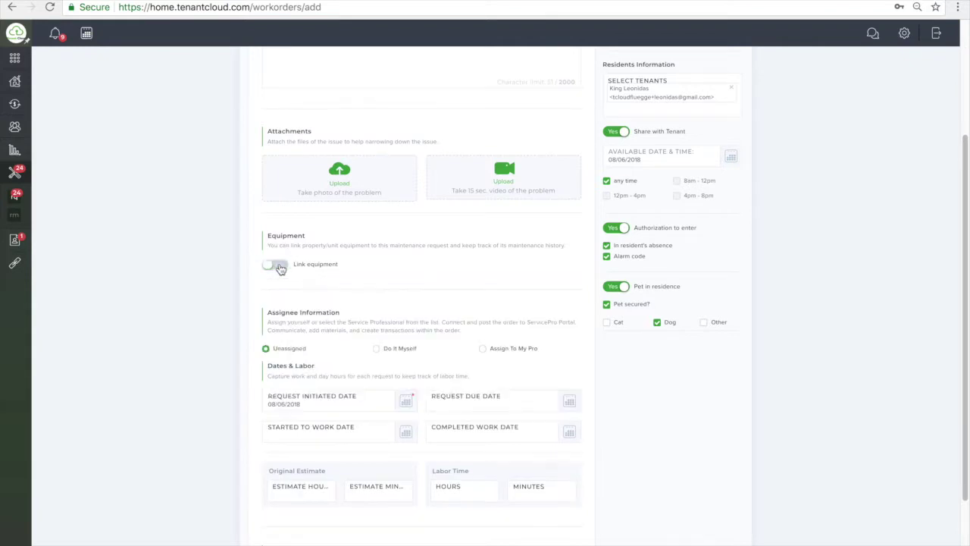
scroll(403, 273, "down", 1)
scroll(403, 273, "down", 1)
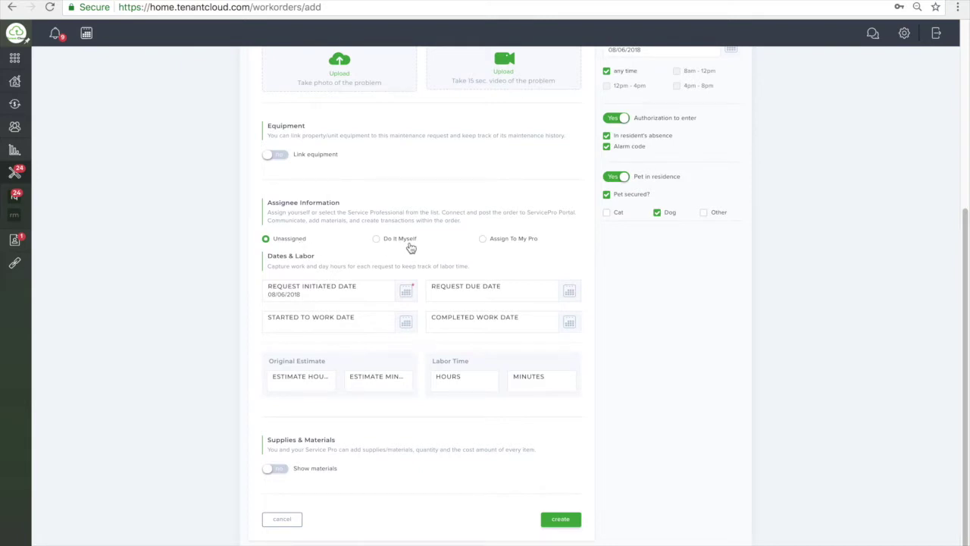
- Assign the request to AAA Plumbing with Share with Professional set to Yes
left_click(522, 242)
left_click(342, 266)
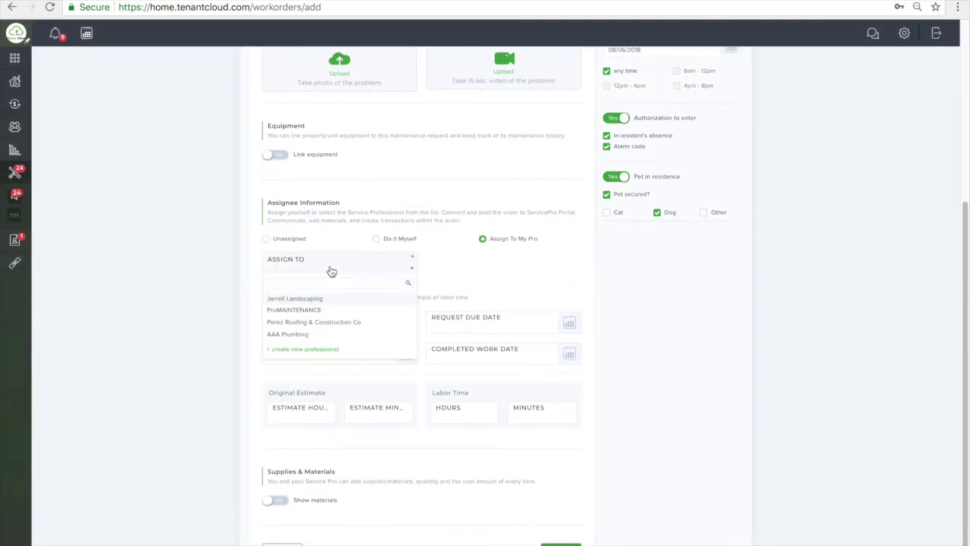
left_click(329, 335)
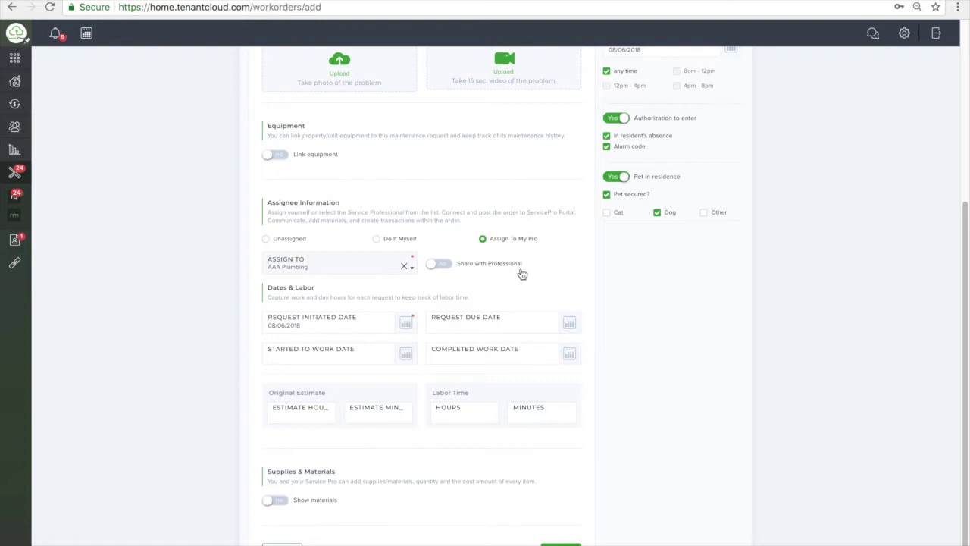
left_click(443, 267)
scroll(518, 269, "down", 2)
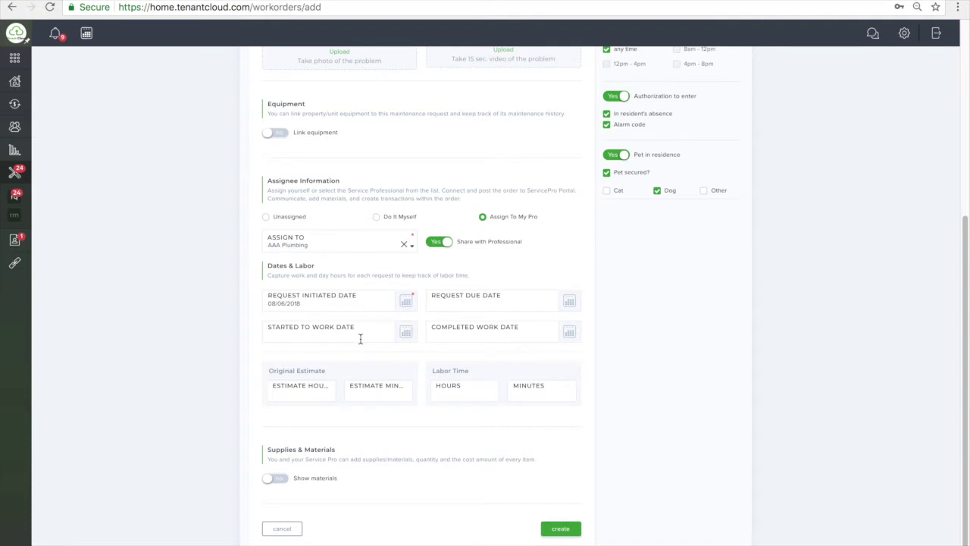
scroll(521, 332, "down", 1)
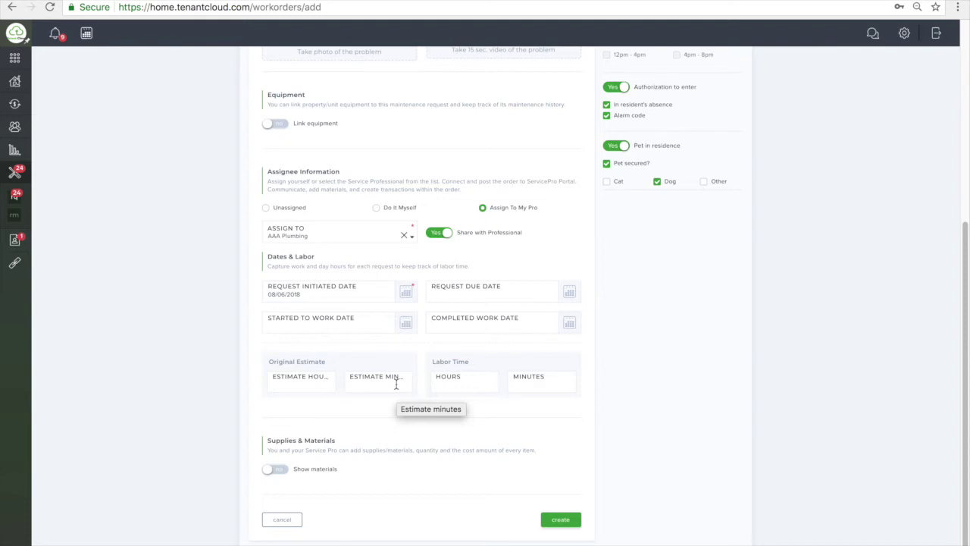
left_click(275, 469)
- Try creating the request, then discard the empty quantity-1 materials row
scroll(298, 450, "down", 1)
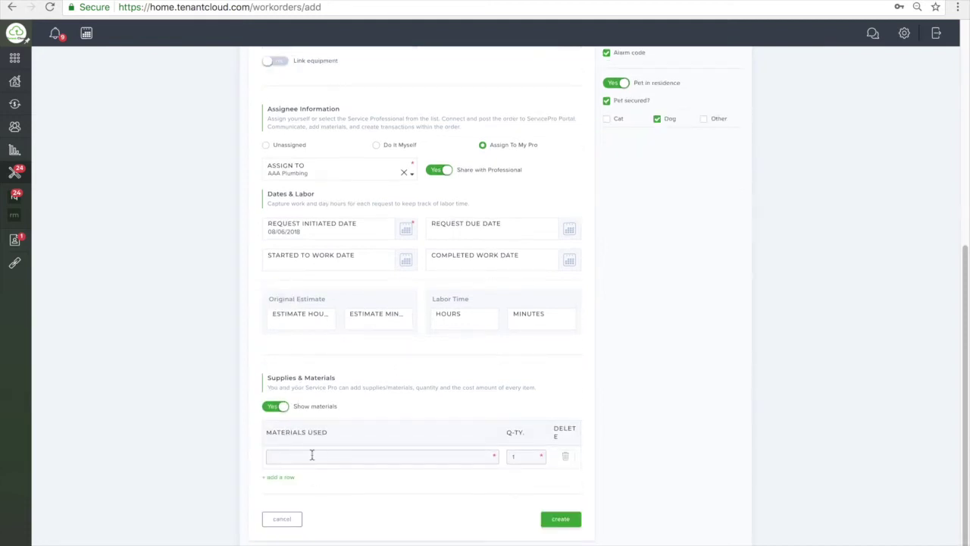
left_click(311, 455)
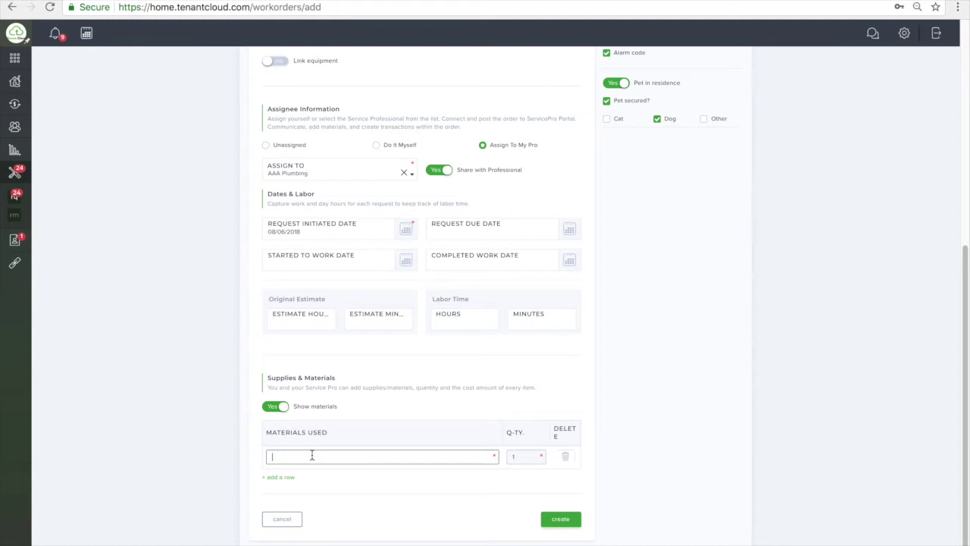
left_click(529, 456)
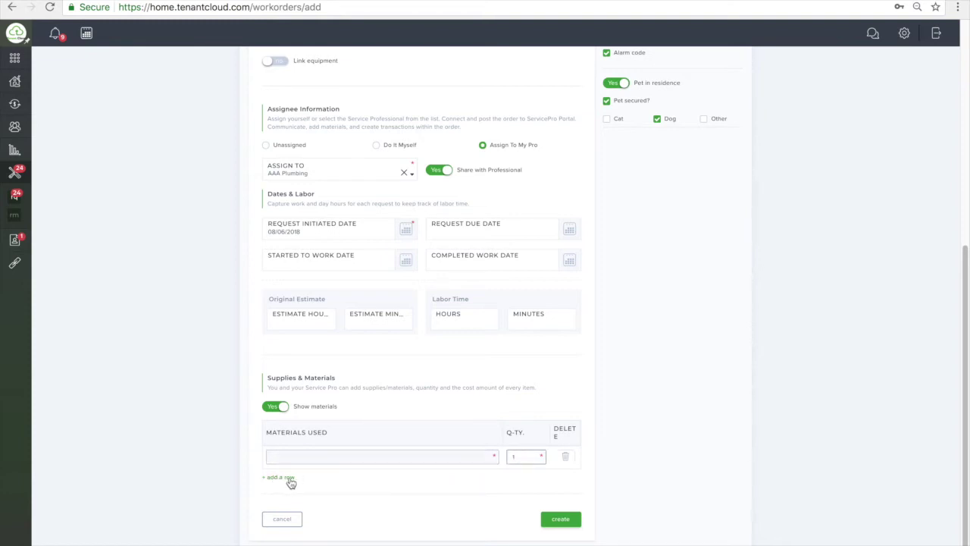
left_click(562, 522)
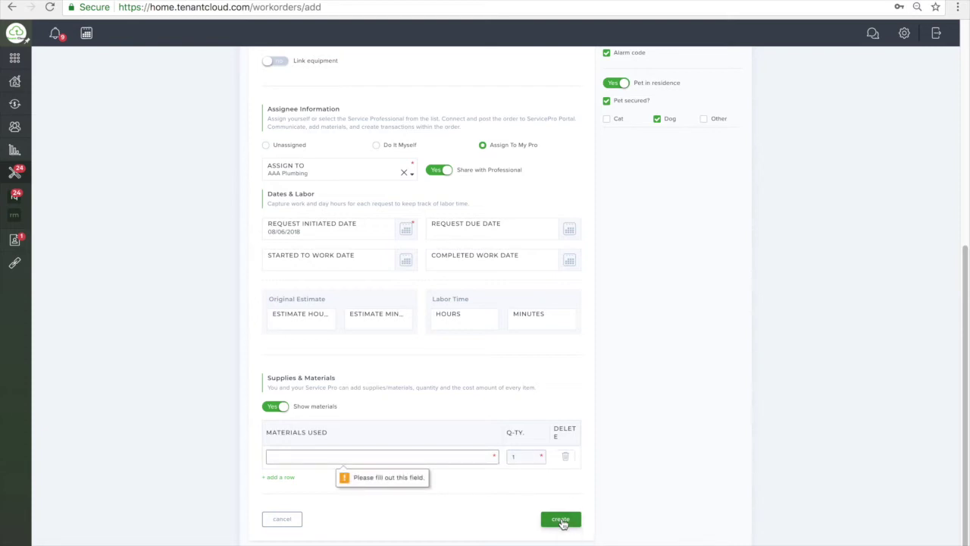
left_click(564, 456)
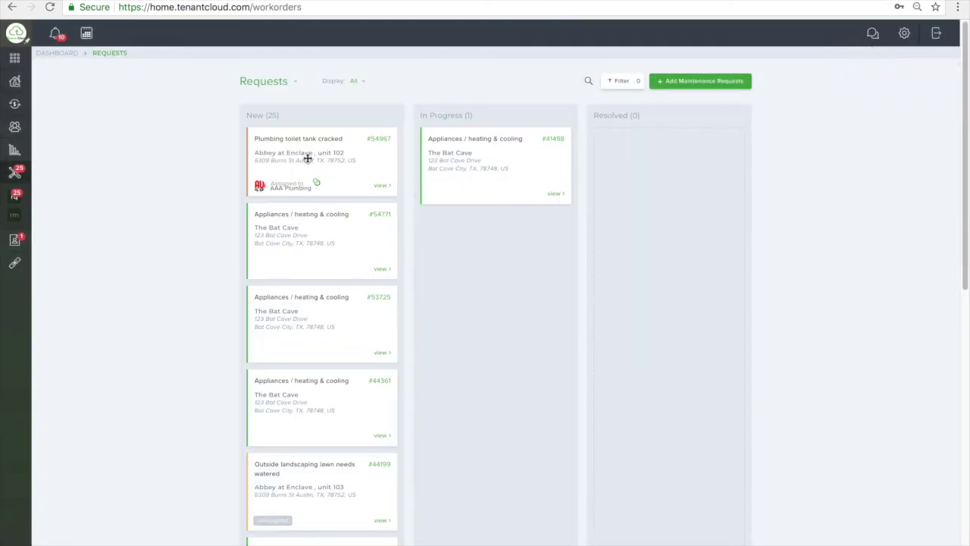
left_click(622, 82)
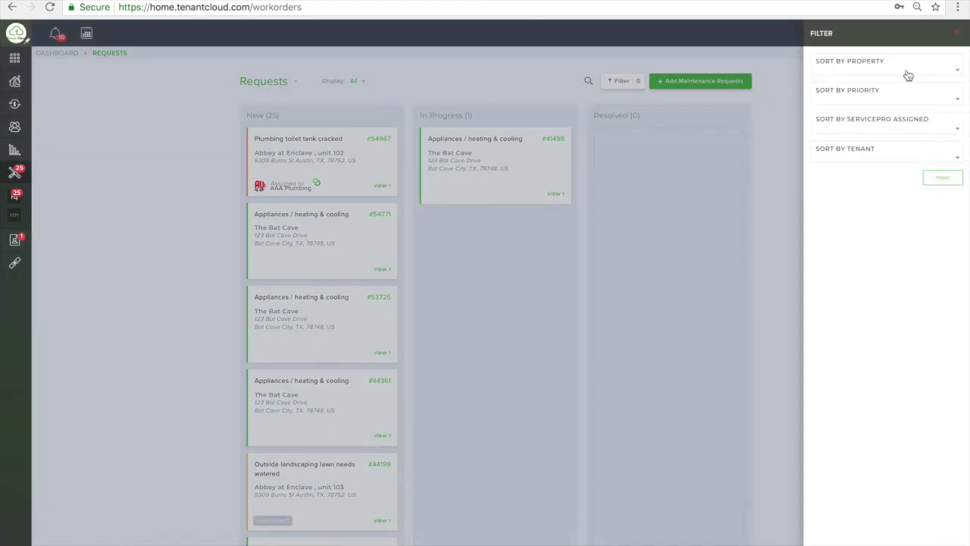
left_click(908, 75)
left_click(912, 72)
left_click(894, 101)
left_click(894, 101)
left_click(887, 132)
left_click(888, 134)
left_click(888, 159)
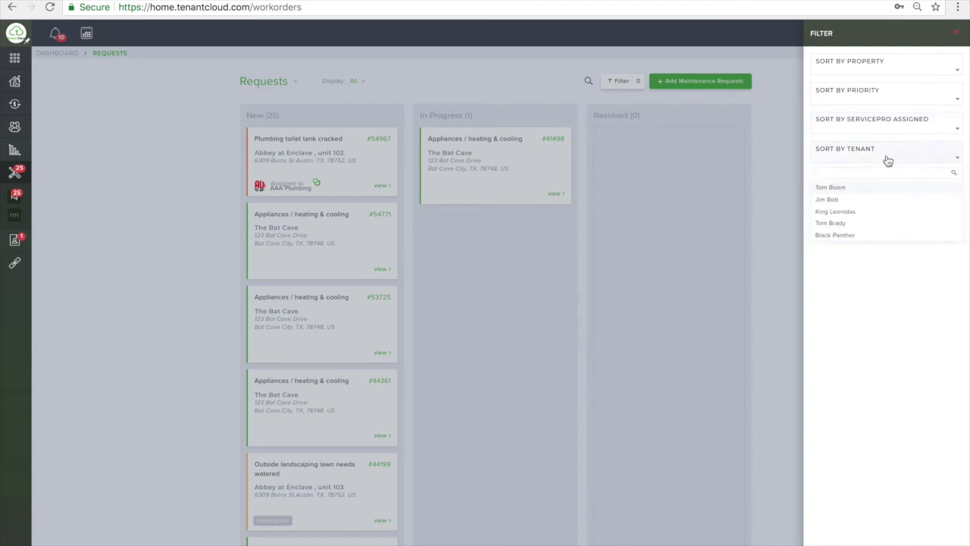
left_click(888, 160)
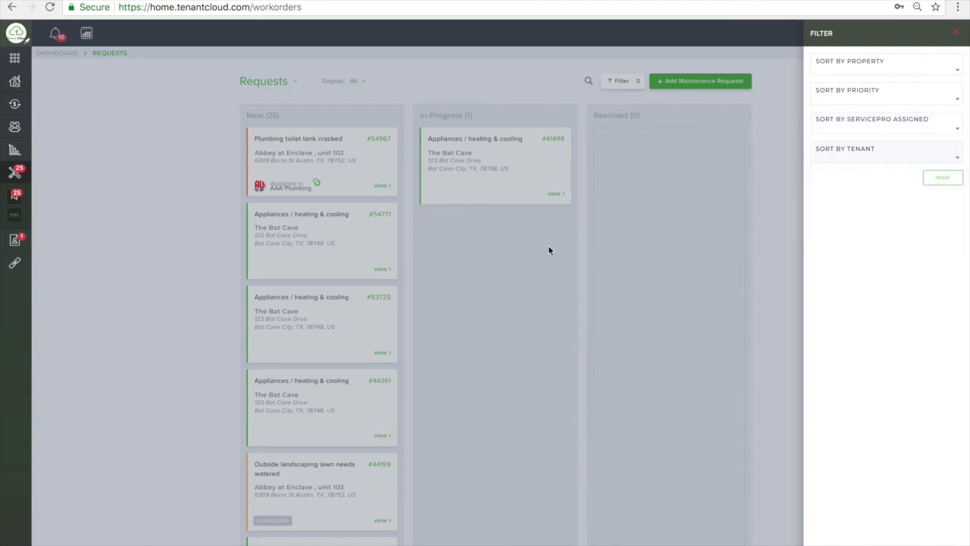
left_click(581, 240)
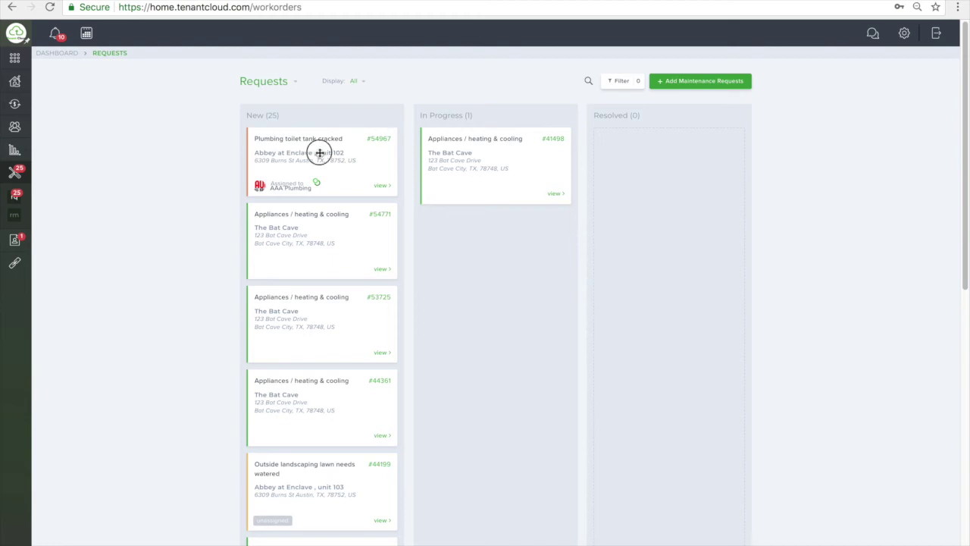
- Drag the Plumbing toilet tank cracked card from New through In Progress into Resolved
left_click_drag(319, 152, 492, 241)
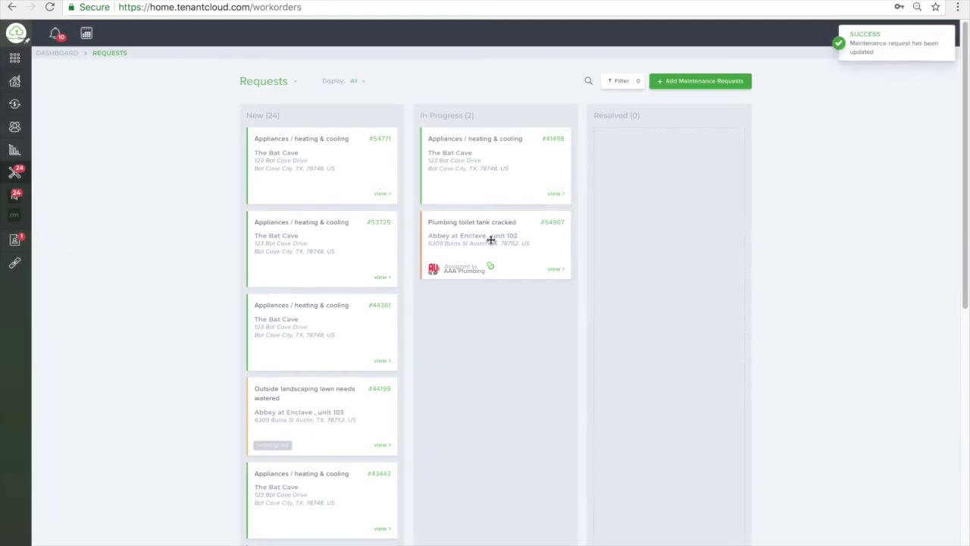
left_click_drag(475, 239, 653, 163)
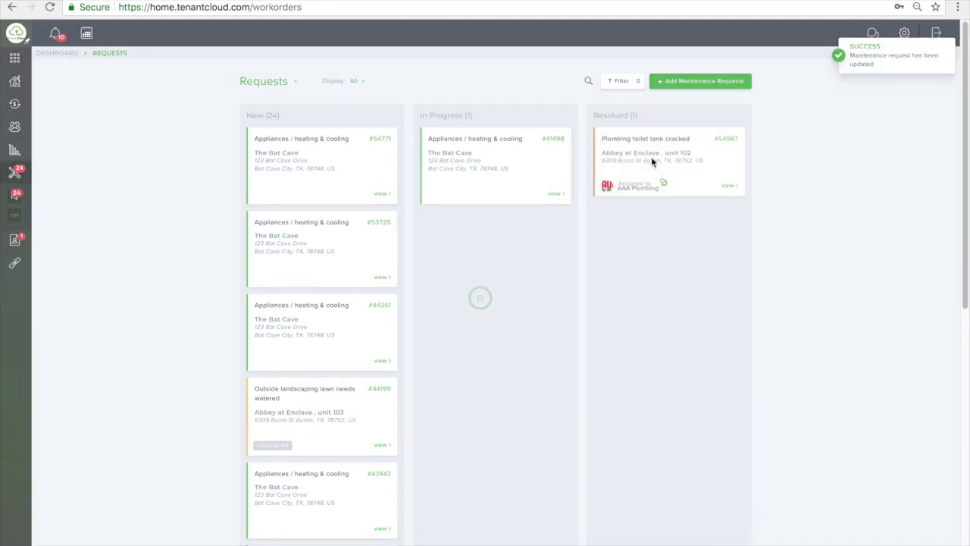
- View request #54967's detail page showing AAA Plumbing as assignee
left_click(729, 189)
scroll(448, 217, "down", 3)
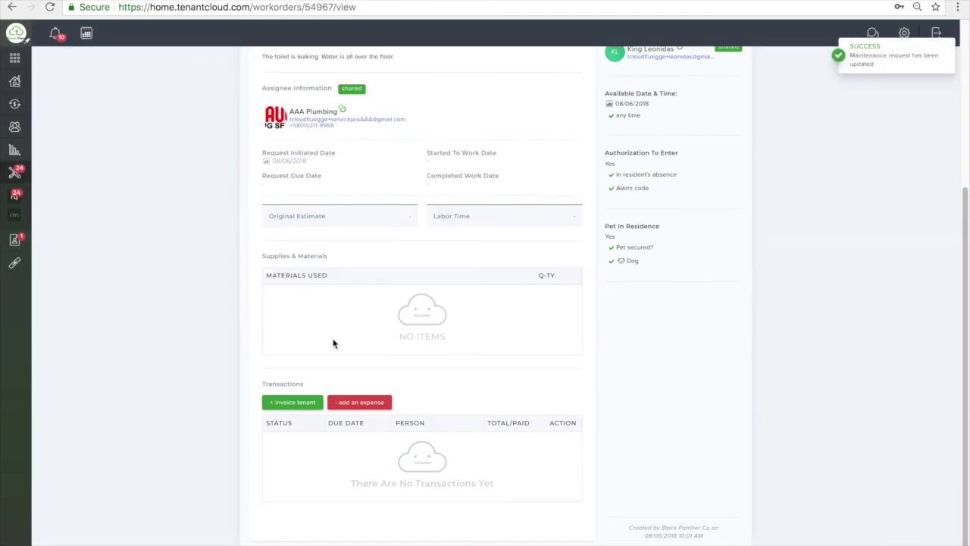